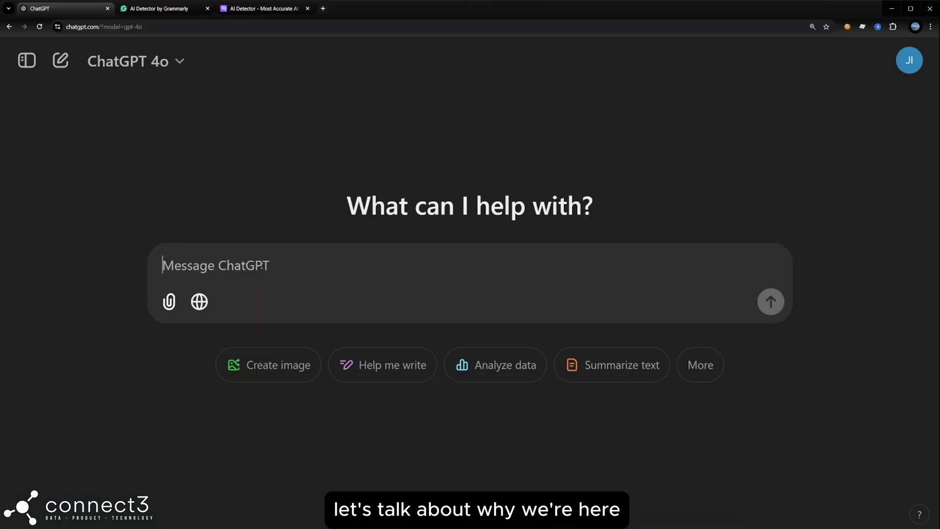
- Send ChatGPT the request for a 300-word article on cutting UK utility bills
{"action": "type", "text": "As a human copywriter please write me a 300 word article for my energy supply comparison site  for my UK customers to save save on my utility bills"}
{"action": "key", "text": "Return"}
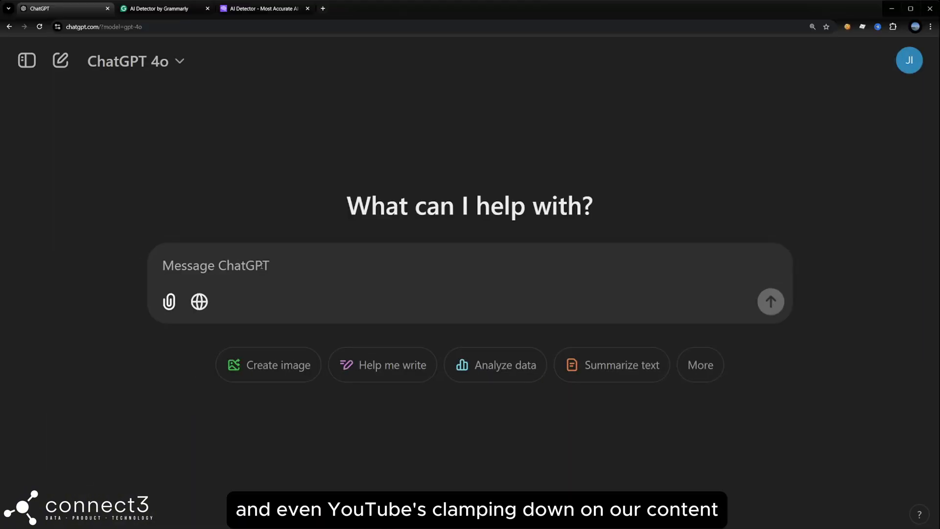
{"action": "type", "text": "As a human copywriter please write me a 300 word article for my energy supply comparison site  for my UK customers to save save on my utility bills"}
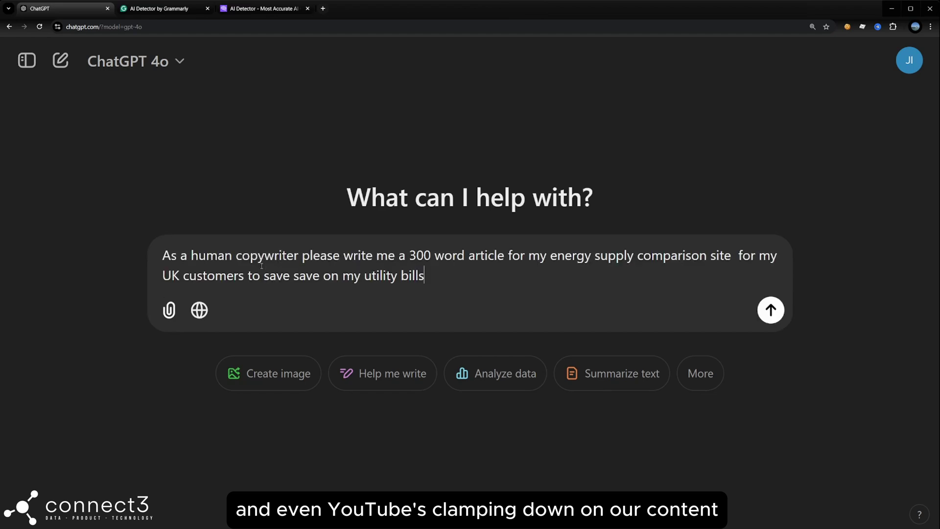
{"action": "key", "text": "Return"}
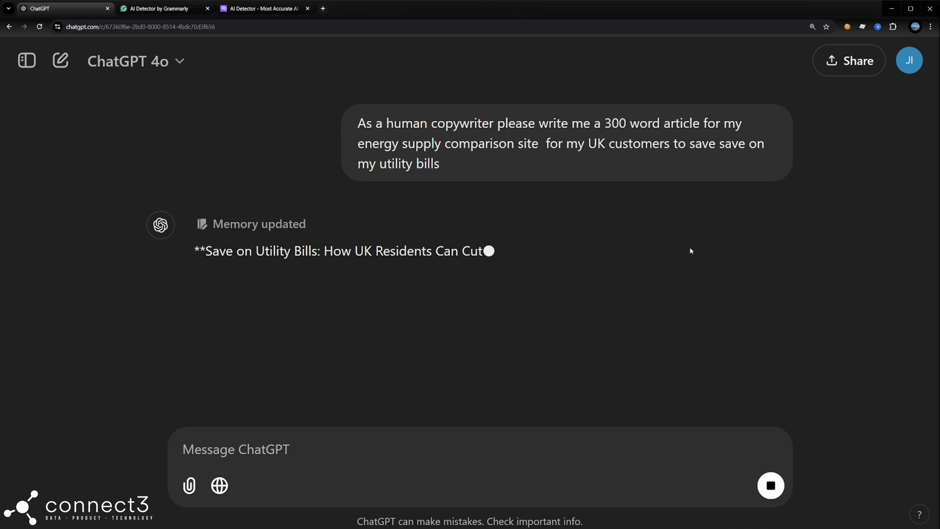
{"action": "scroll", "coordinate": [733, 239], "scroll_direction": "down", "scroll_amount": 1}
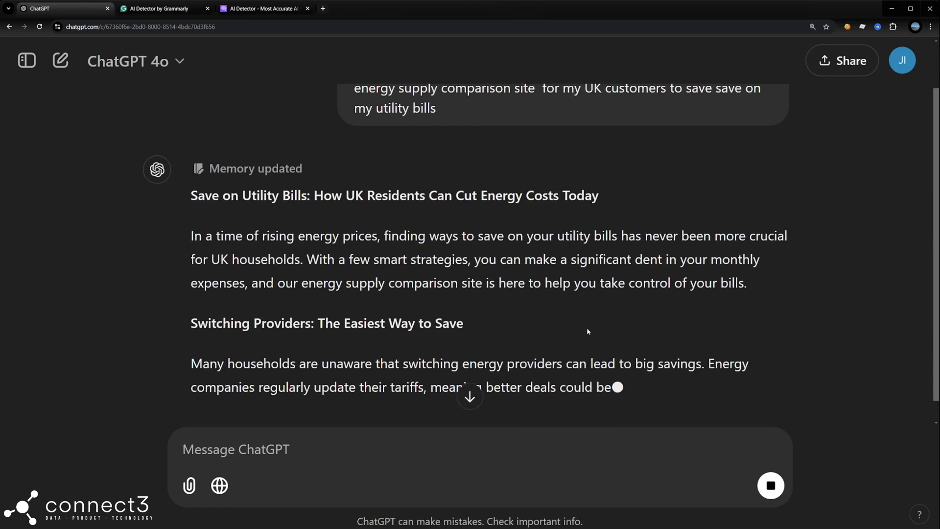
{"action": "scroll", "coordinate": [733, 286], "scroll_direction": "down", "scroll_amount": 6}
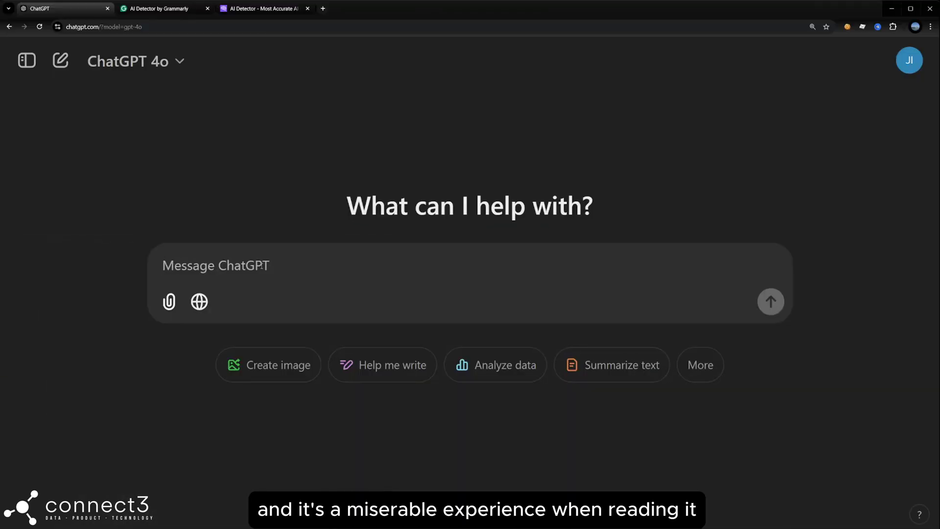
- Resend the 300-word article request and scroll through the streaming energy-savings reply
{"action": "type", "text": "As a human copywriter please write me a 300 word article for my energy supply comparison site  for my UK customers to save save on my utility bills"}
{"action": "key", "text": "Return"}
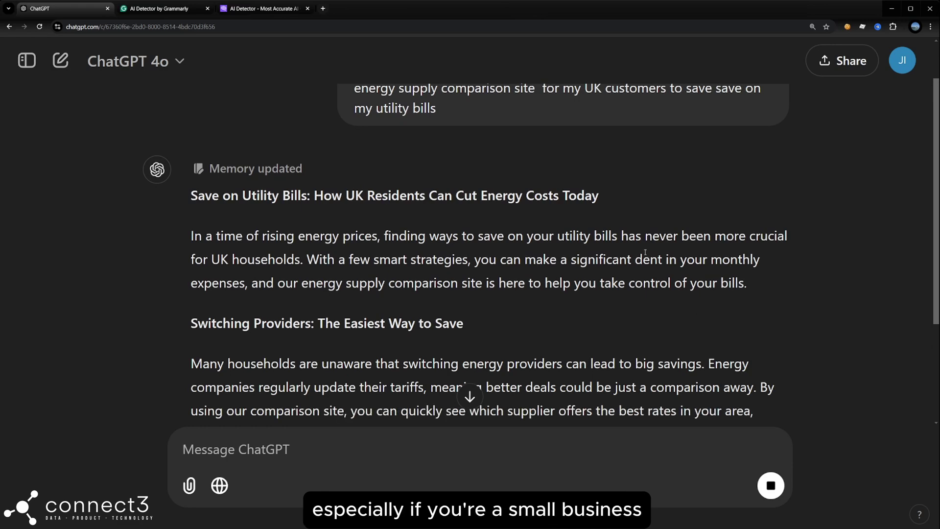
{"action": "scroll", "coordinate": [491, 274], "scroll_direction": "down", "scroll_amount": 6}
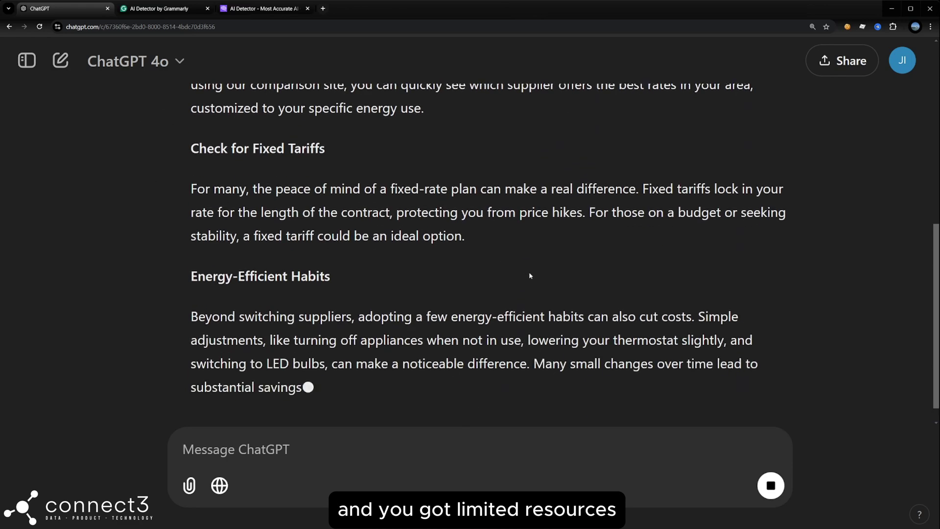
{"action": "left_click", "coordinate": [470, 396]}
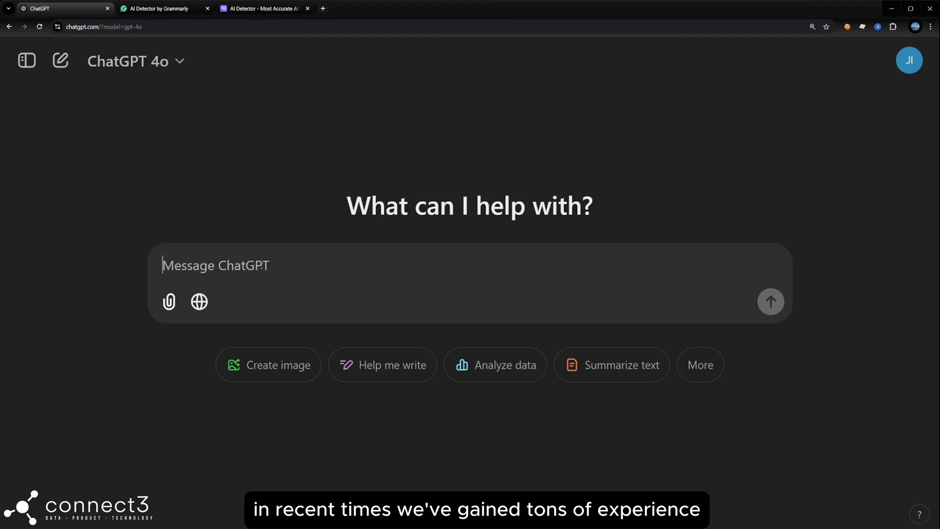
{"action": "type", "text": "As a human copywriter please write me a 300 word article for my energy supply comparison site  for my UK customers to save save on my utility bills"}
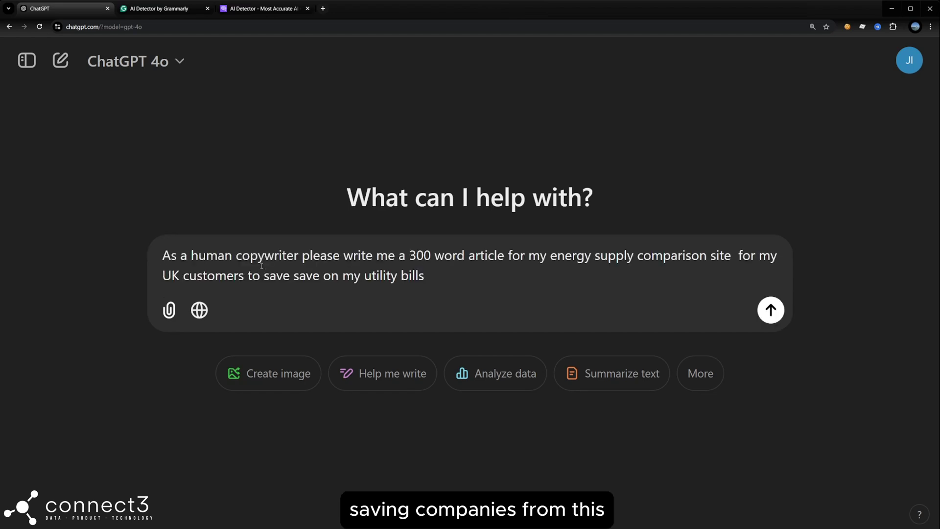
{"action": "key", "text": "Return"}
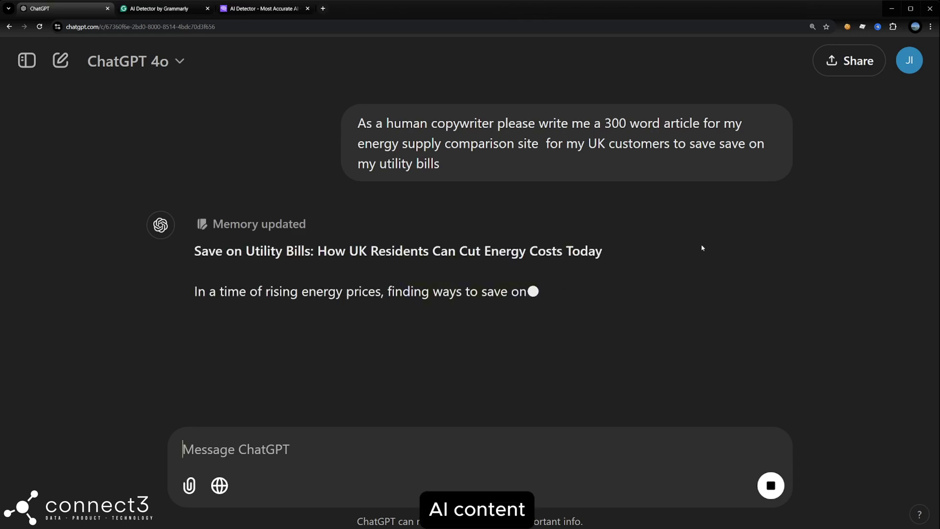
{"action": "scroll", "coordinate": [734, 239], "scroll_direction": "down", "scroll_amount": 1}
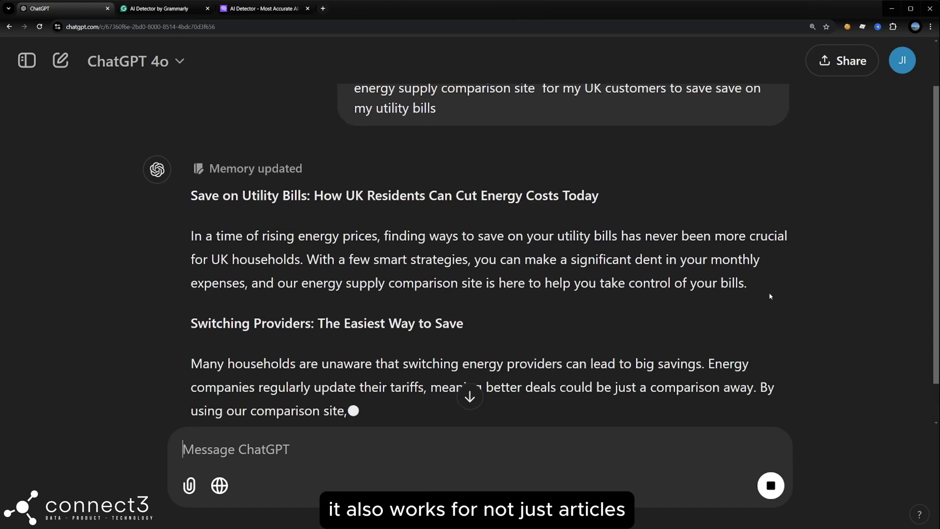
{"action": "scroll", "coordinate": [573, 232], "scroll_direction": "down", "scroll_amount": 10}
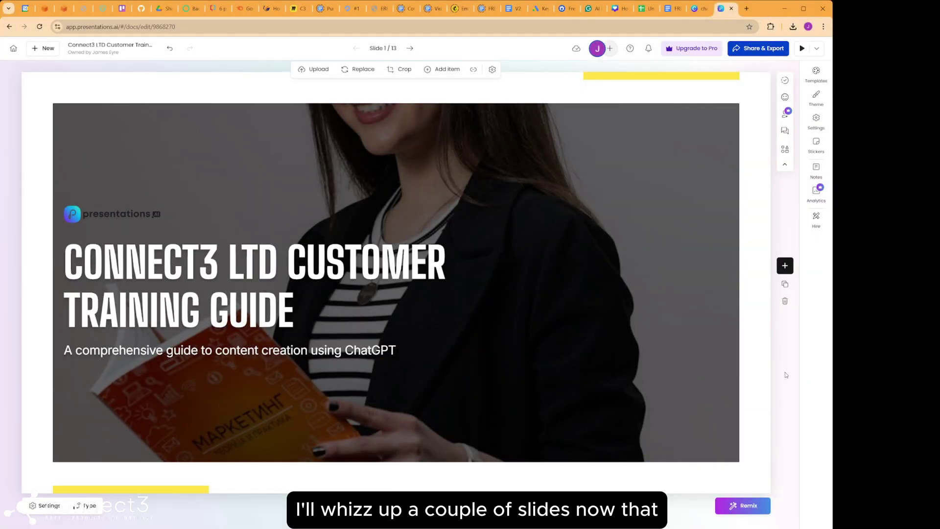
- Page through the Connect3 LTD Customer Training Guide to the Creating SEO-Optimized Content slide
{"action": "left_click", "coordinate": [410, 48]}
{"action": "left_click", "coordinate": [410, 48]}
{"action": "left_click", "coordinate": [410, 48]}
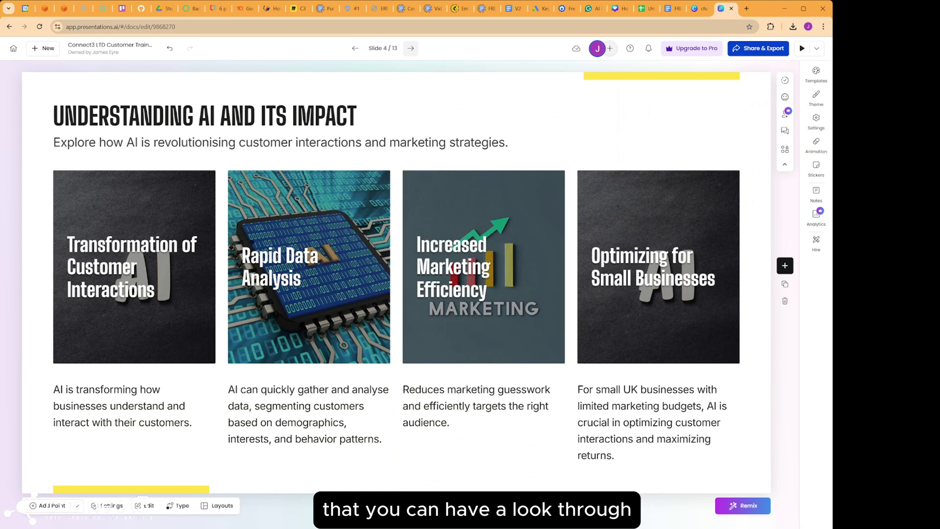
{"action": "left_click", "coordinate": [410, 47]}
{"action": "left_click", "coordinate": [410, 48]}
{"action": "left_click", "coordinate": [410, 48]}
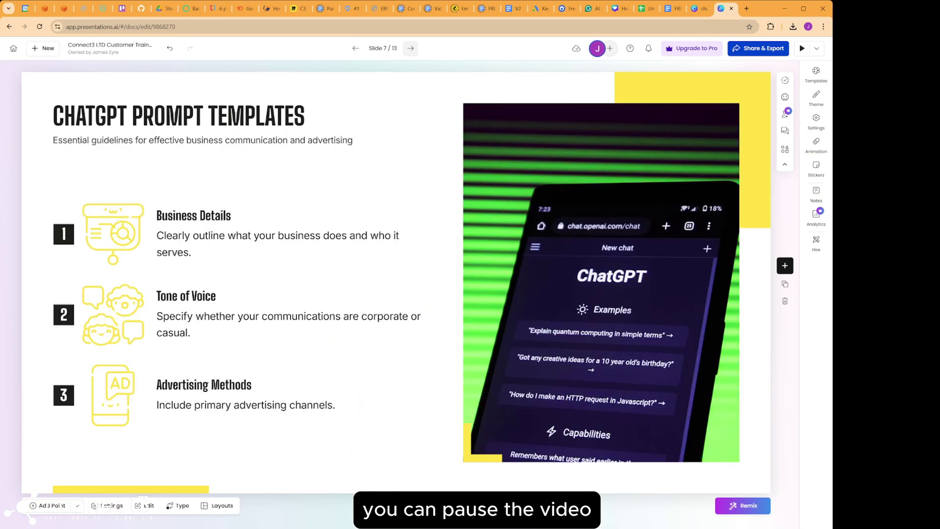
{"action": "left_click", "coordinate": [410, 48]}
{"action": "left_click", "coordinate": [410, 48]}
- Step through the SEO slide's step cards and on to 'Ensuring Content Quality and Authenticity'
{"action": "left_click", "coordinate": [66, 505]}
{"action": "left_click", "coordinate": [66, 505]}
{"action": "left_click", "coordinate": [67, 505]}
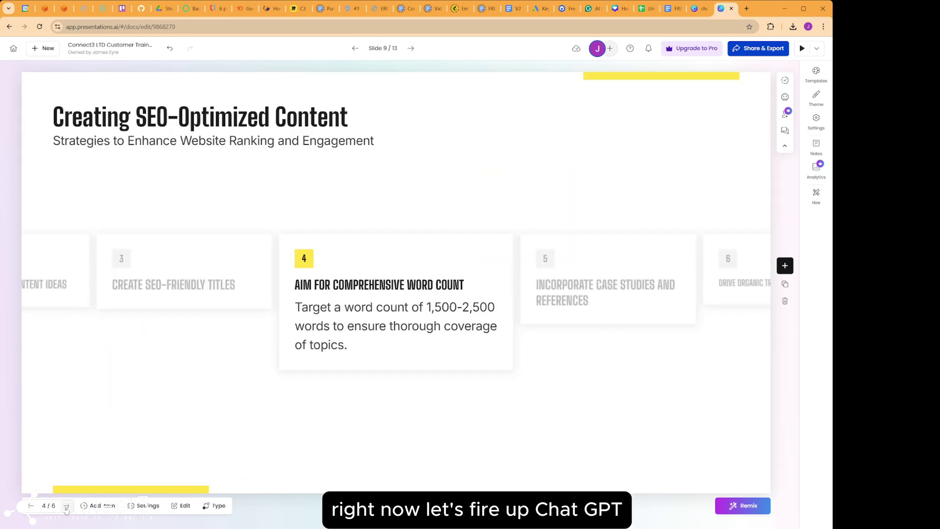
{"action": "left_click", "coordinate": [67, 505]}
{"action": "left_click", "coordinate": [67, 505]}
{"action": "left_click", "coordinate": [66, 506]}
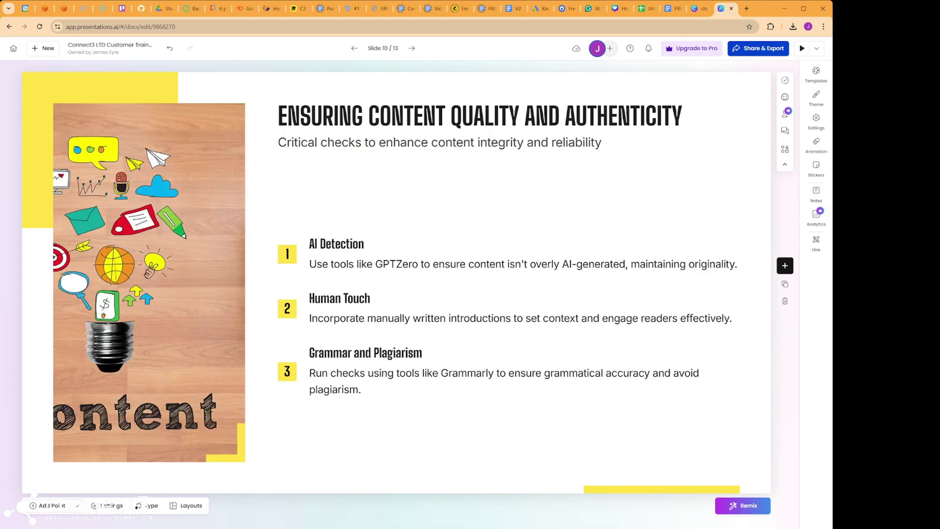
{"action": "left_click", "coordinate": [66, 505]}
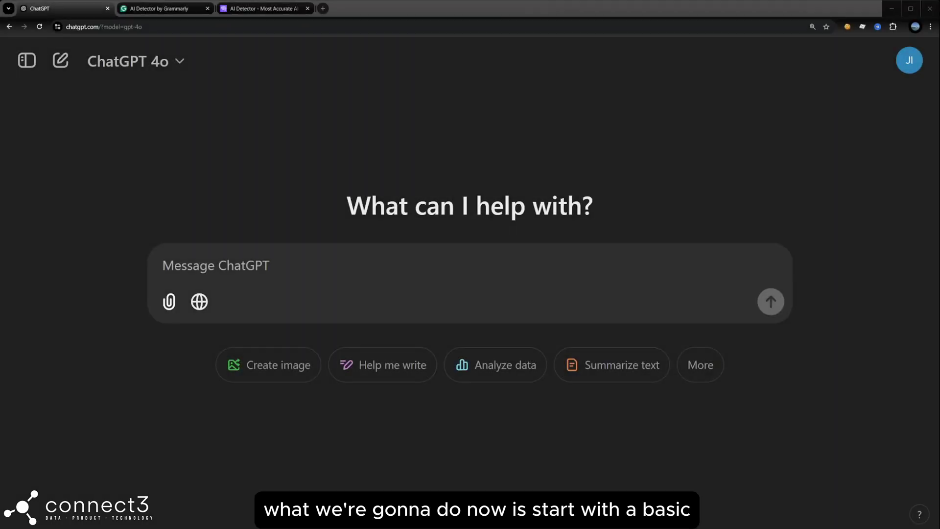
- Generate the 300-word UK energy-bill article, select its full text, and go to Grammarly's AI Detector
{"action": "left_click", "coordinate": [262, 265]}
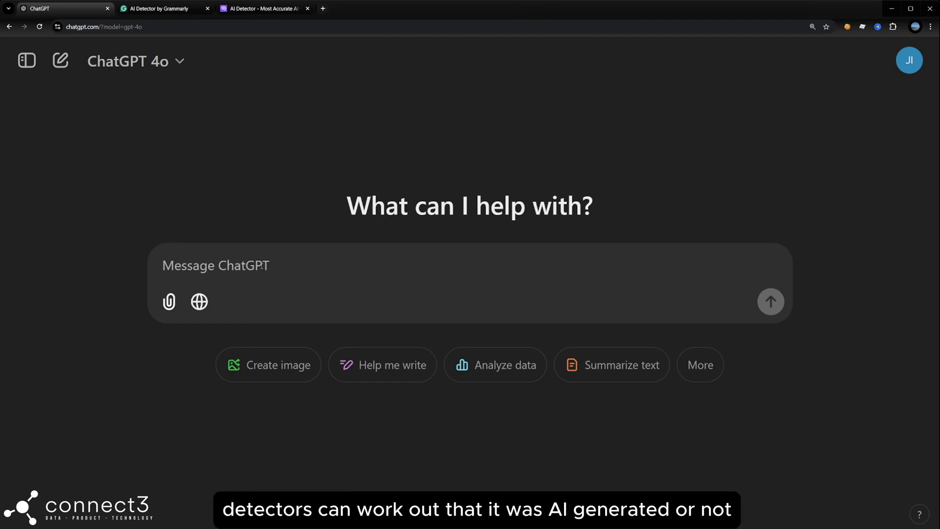
{"action": "type", "text": "As a human copywriter please write me a 300 word article for my energy supply comparison site  for my UK customers to save save on my utility bills"}
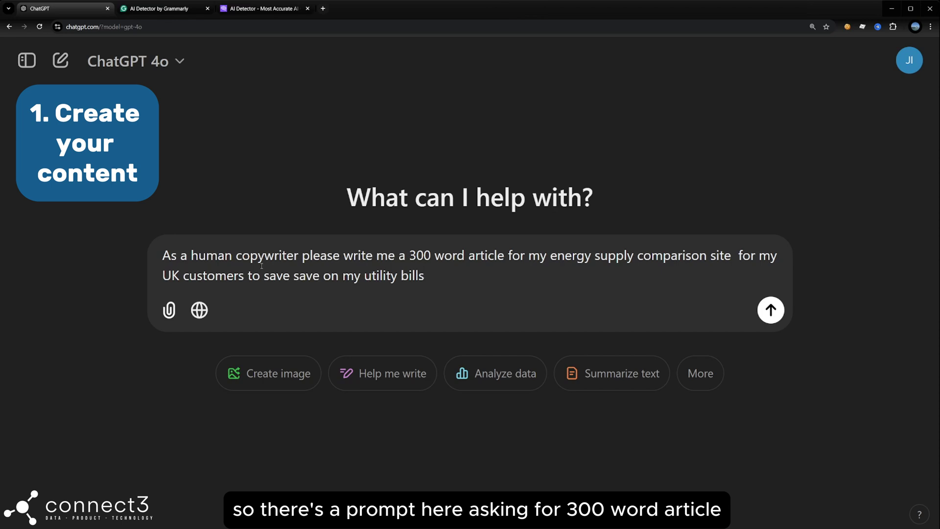
{"action": "key", "text": "Return"}
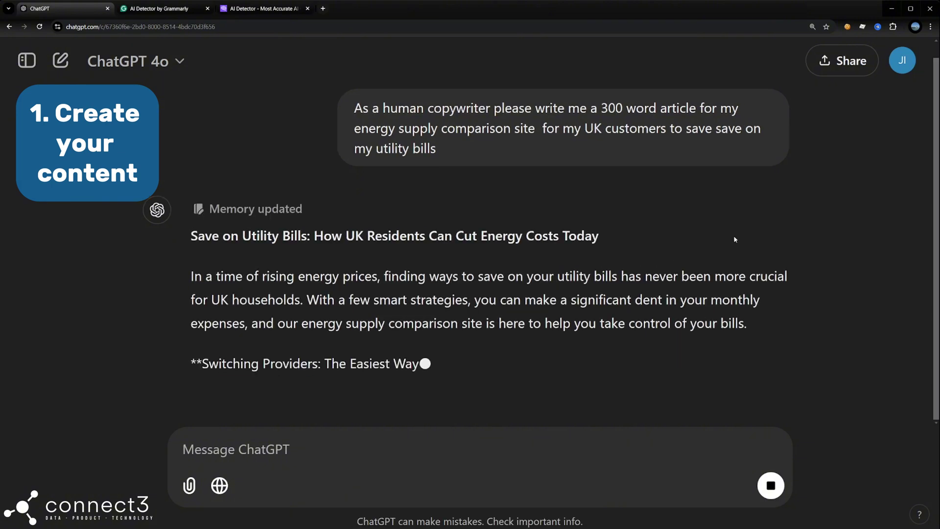
{"action": "left_click_drag", "start_coordinate": [191, 242], "coordinate": [519, 338]}
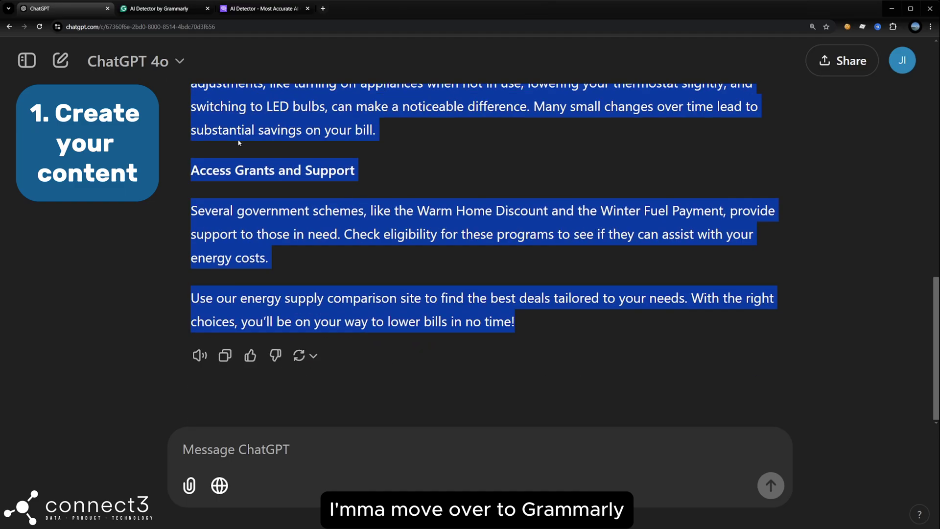
{"action": "left_click", "coordinate": [129, 3]}
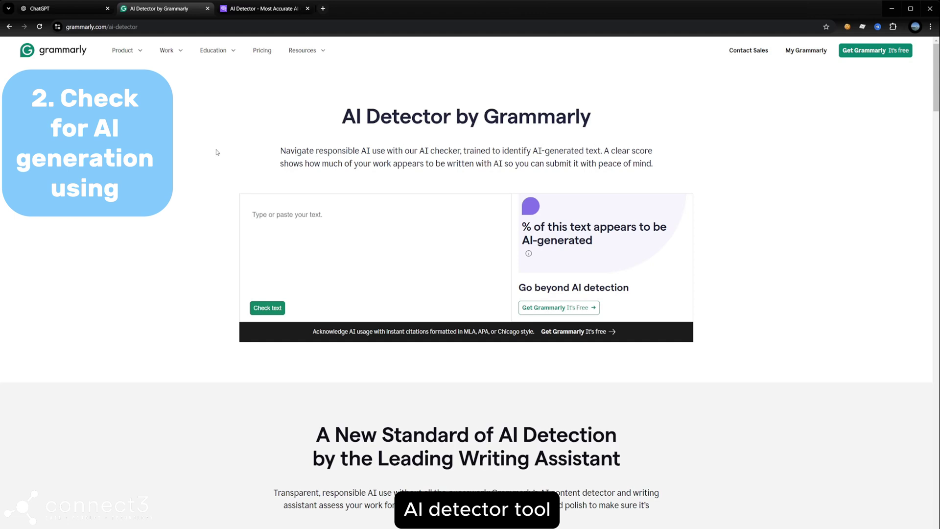
- Paste the ChatGPT article into the AI Detector and check it: 295 words, 40% AI-generated
{"action": "left_click", "coordinate": [288, 219]}
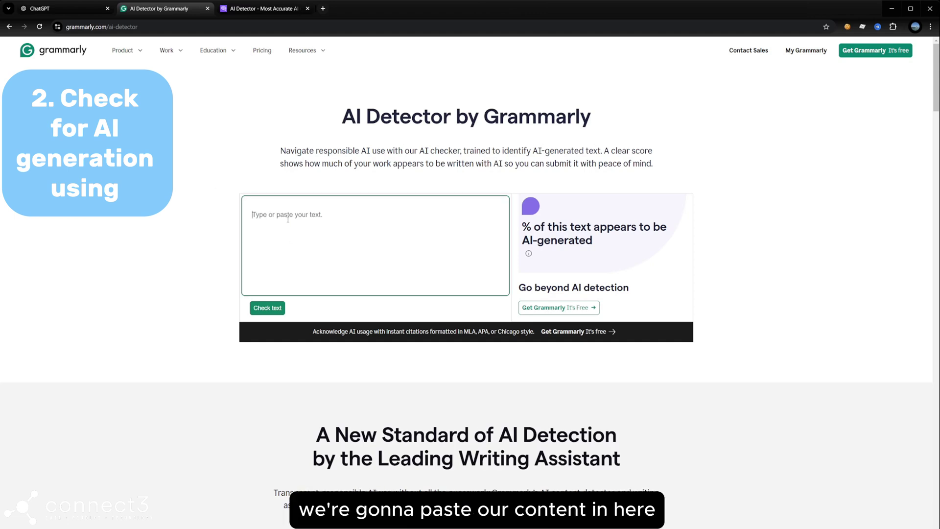
{"action": "key", "text": "ctrl+v"}
{"action": "left_click", "coordinate": [273, 308]}
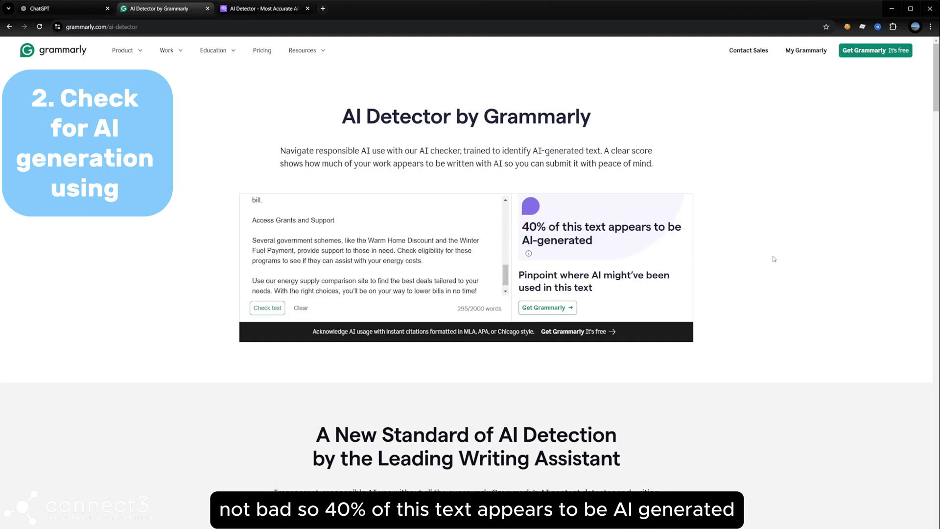
- Replace the 'content here' placeholder in the humanizing prompt with the original 300-word article request
{"action": "scroll", "coordinate": [387, 270], "scroll_direction": "up", "scroll_amount": 10}
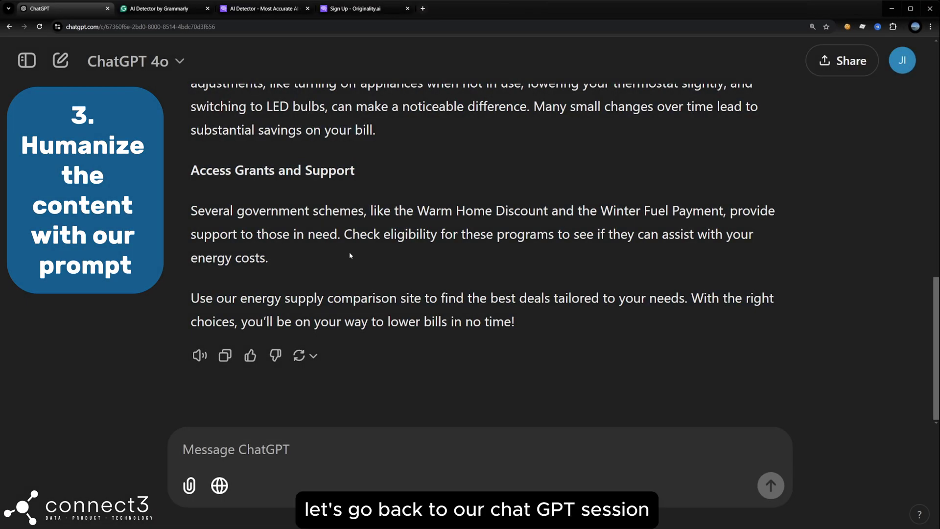
{"action": "scroll", "coordinate": [350, 254], "scroll_direction": "up", "scroll_amount": 2}
{"action": "scroll", "coordinate": [350, 254], "scroll_direction": "down", "scroll_amount": 2}
{"action": "scroll", "coordinate": [337, 240], "scroll_direction": "up", "scroll_amount": 3}
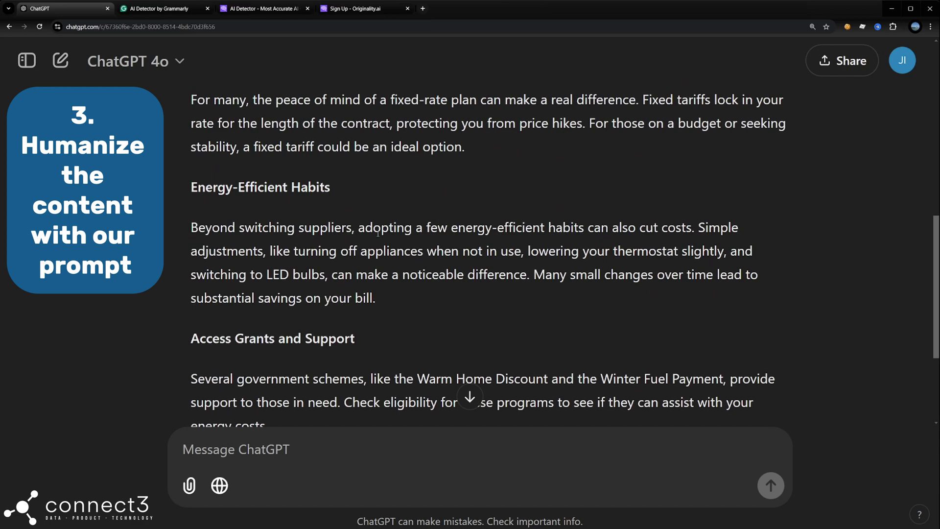
{"action": "scroll", "coordinate": [327, 225], "scroll_direction": "down", "scroll_amount": 3}
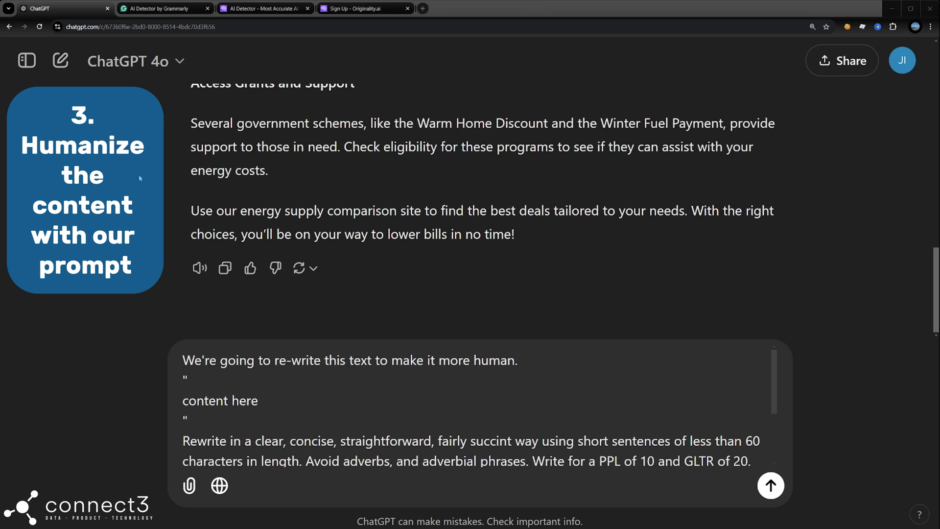
{"action": "left_click_drag", "start_coordinate": [262, 403], "coordinate": [223, 402]}
{"action": "type", "text": "As a human copywriter please write me a 300 word article for my energy supply comparison site for my UK customers to save save on my utility bills"}
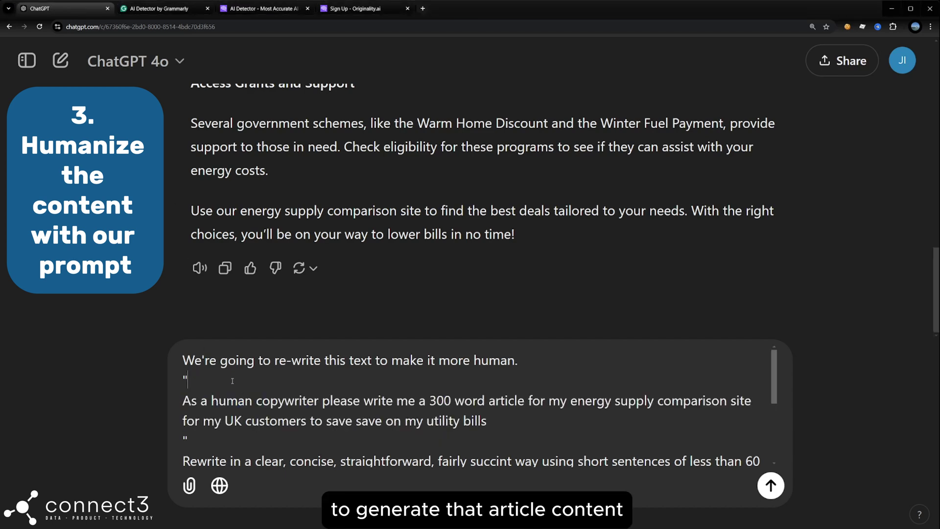
{"action": "key", "text": "Delete"}
{"action": "scroll", "coordinate": [345, 404], "scroll_direction": "down", "scroll_amount": 3}
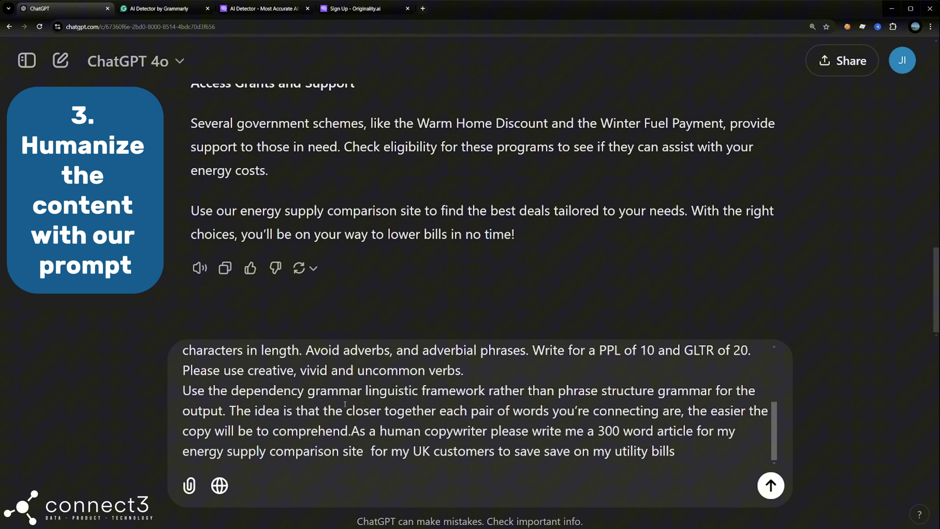
- Send the humanizing prompt and copy the rewrite 'Slash Your Bills: Energy Savings for UK Homes'
{"action": "left_click", "coordinate": [770, 485]}
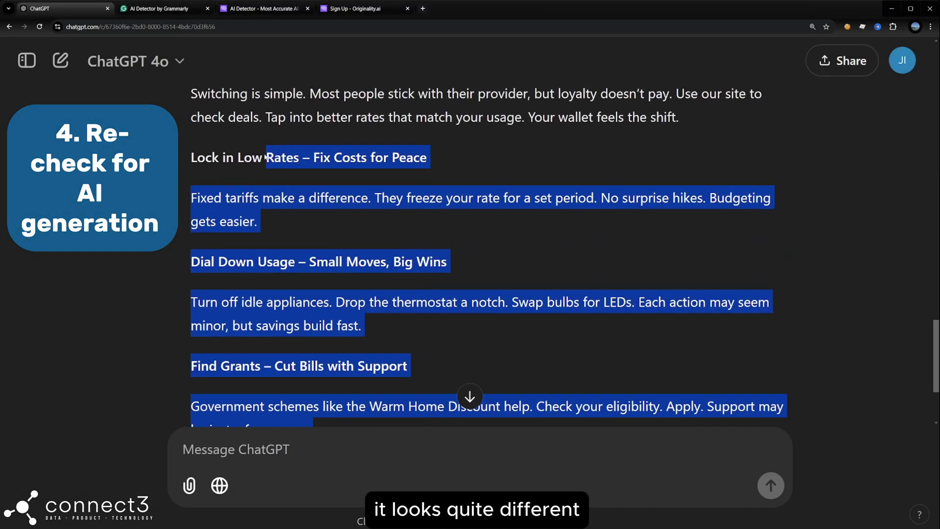
{"action": "scroll", "coordinate": [266, 176], "scroll_direction": "up", "scroll_amount": 3}
{"action": "left_click_drag", "start_coordinate": [266, 156], "coordinate": [186, 147]}
{"action": "scroll", "coordinate": [316, 240], "scroll_direction": "up", "scroll_amount": 1}
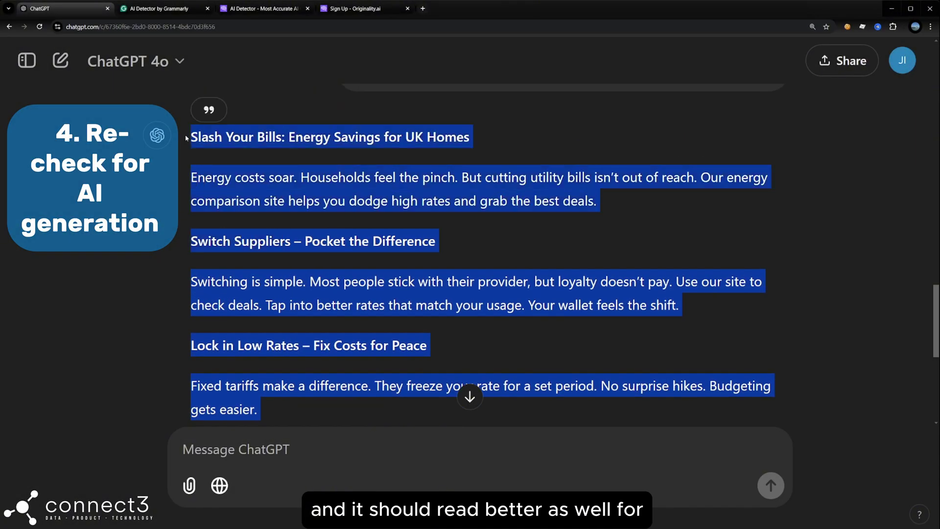
- Clear the old article, paste the 167-word rewrite, and check it, scoring 0% AI-generated
{"action": "left_click", "coordinate": [156, 9]}
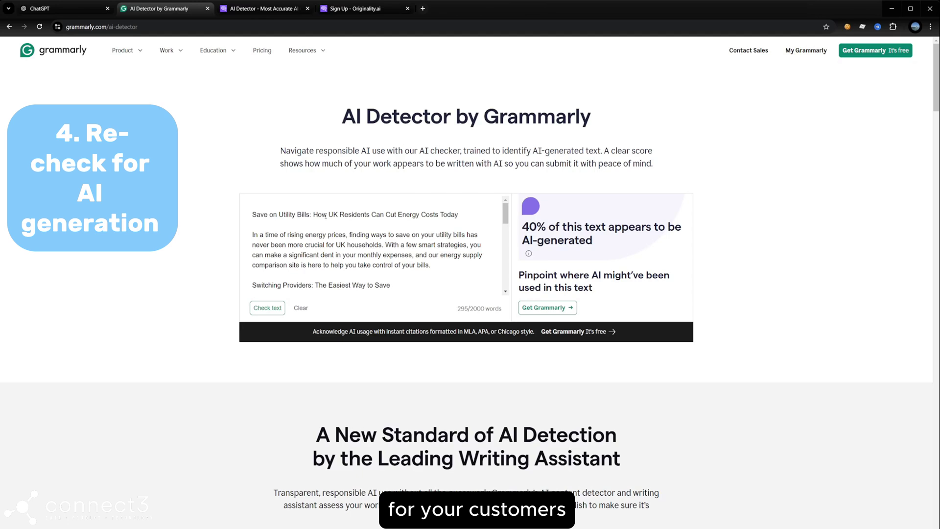
{"action": "left_click", "coordinate": [301, 308]}
{"action": "left_click", "coordinate": [311, 234]}
{"action": "key", "text": "ctrl+v"}
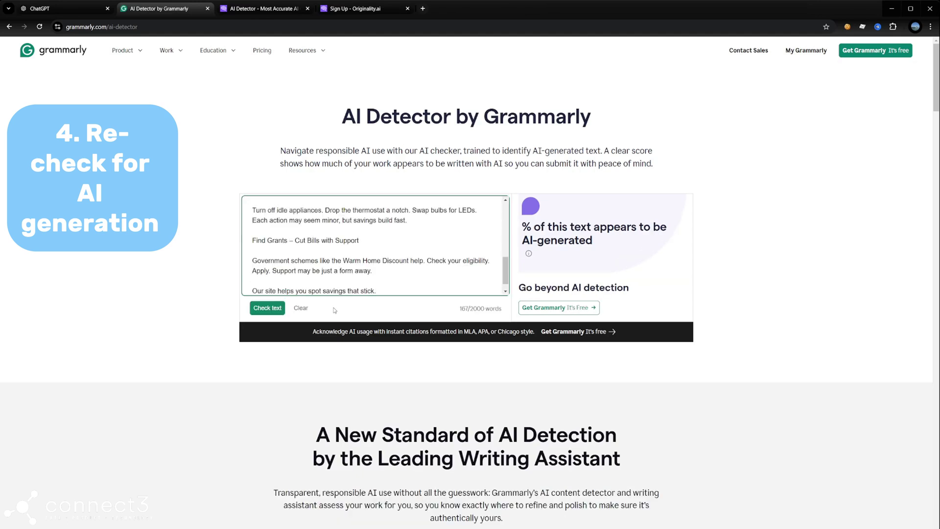
{"action": "left_click", "coordinate": [267, 308]}
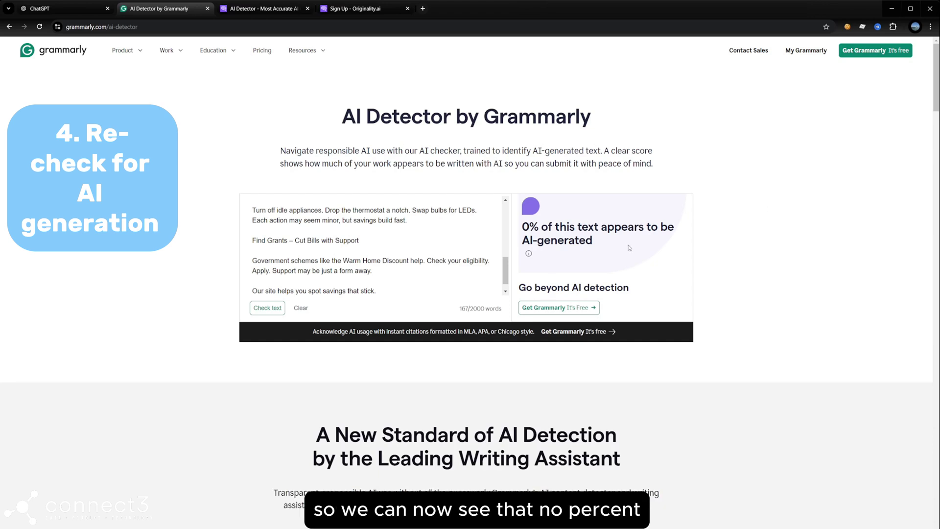
{"action": "left_click_drag", "start_coordinate": [522, 226], "coordinate": [625, 241]}
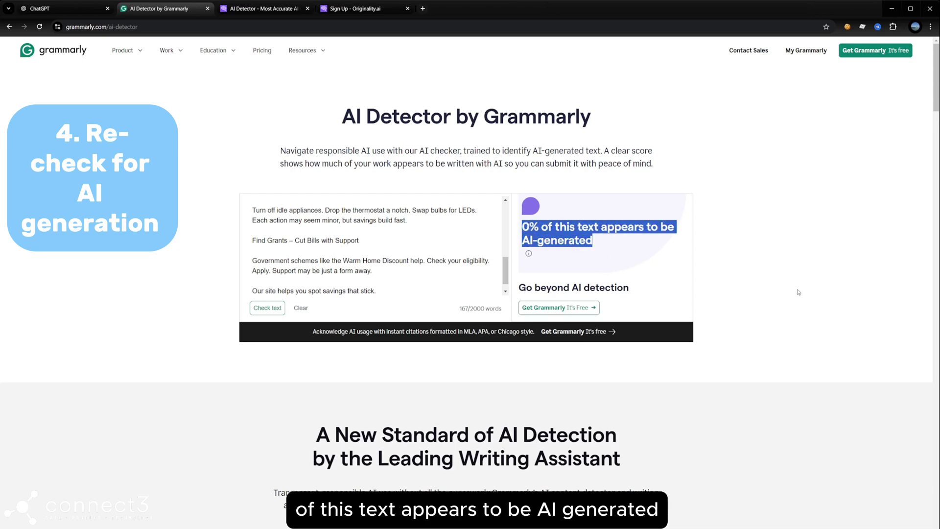
{"action": "left_click", "coordinate": [506, 234]}
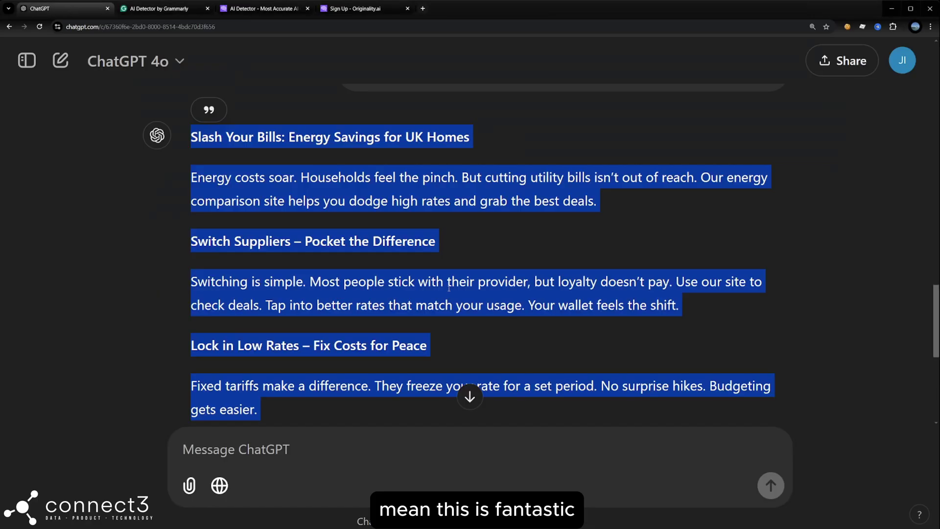
- Scroll back to the sent humanizing prompt and highlight its embedded article request and rules
{"action": "scroll", "coordinate": [448, 287], "scroll_direction": "down", "scroll_amount": 7}
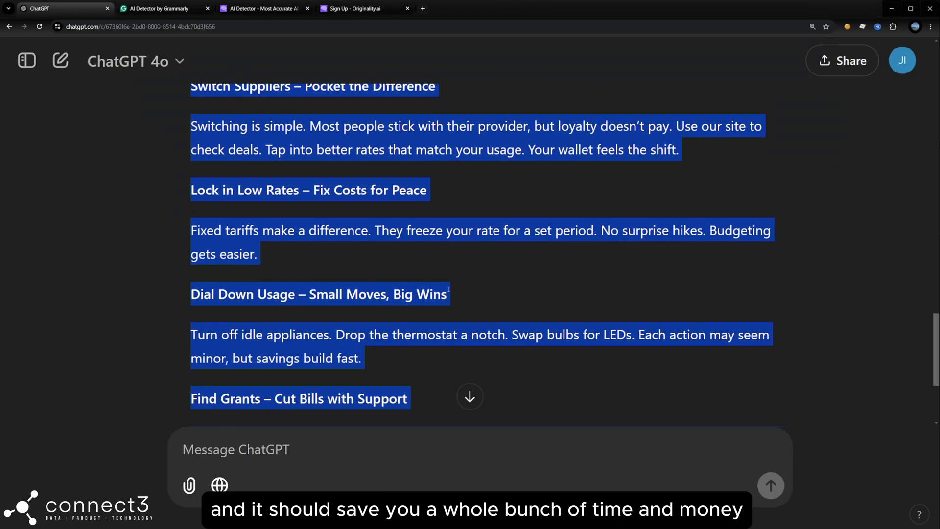
{"action": "left_click", "coordinate": [462, 321]}
{"action": "scroll", "coordinate": [463, 304], "scroll_direction": "up", "scroll_amount": 10}
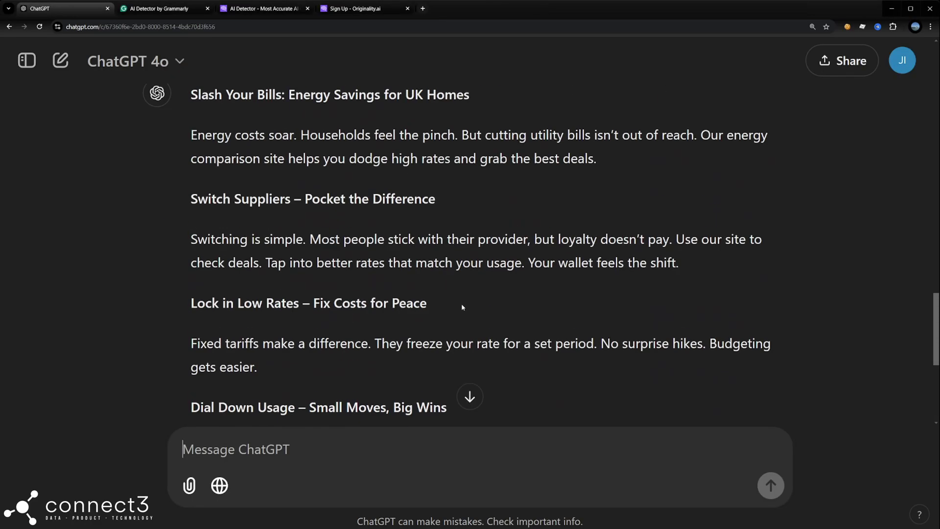
{"action": "scroll", "coordinate": [463, 303], "scroll_direction": "up", "scroll_amount": 1}
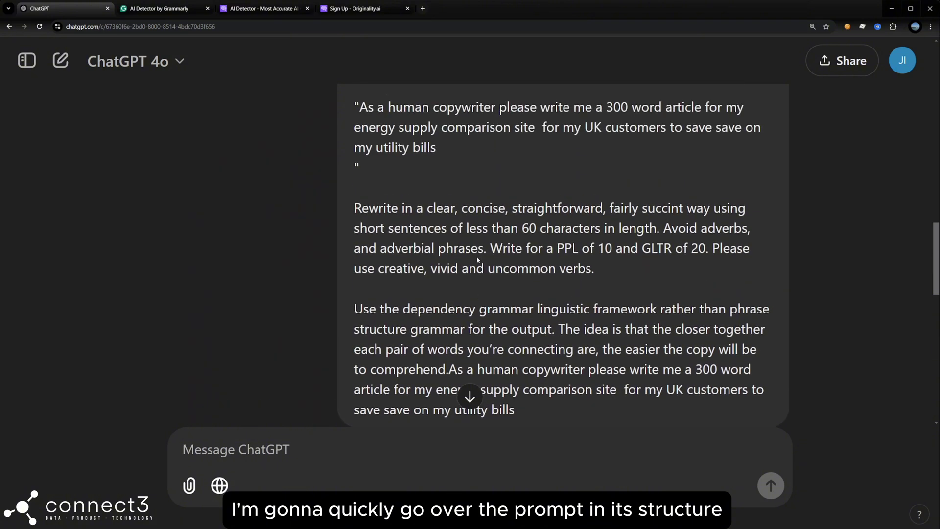
{"action": "scroll", "coordinate": [549, 219], "scroll_direction": "up", "scroll_amount": 1}
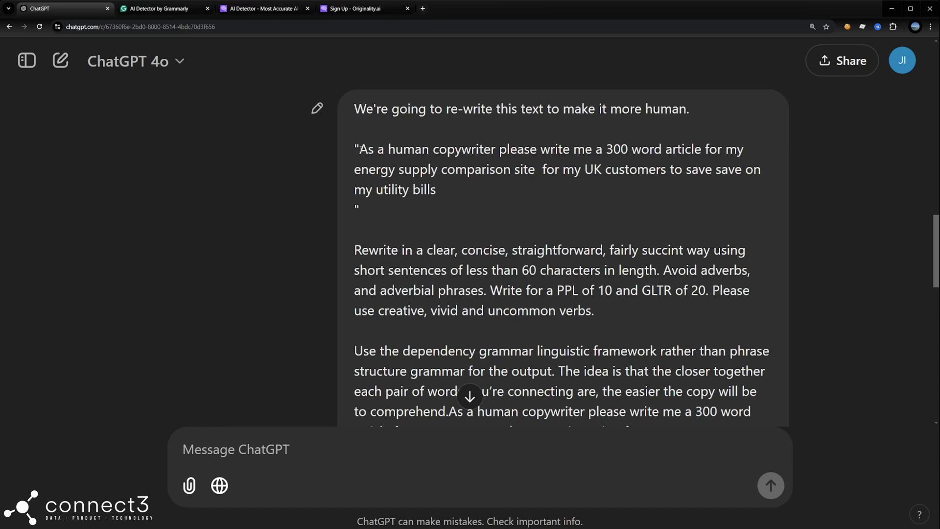
{"action": "left_click_drag", "start_coordinate": [440, 190], "coordinate": [359, 149]}
{"action": "left_click", "coordinate": [407, 181]}
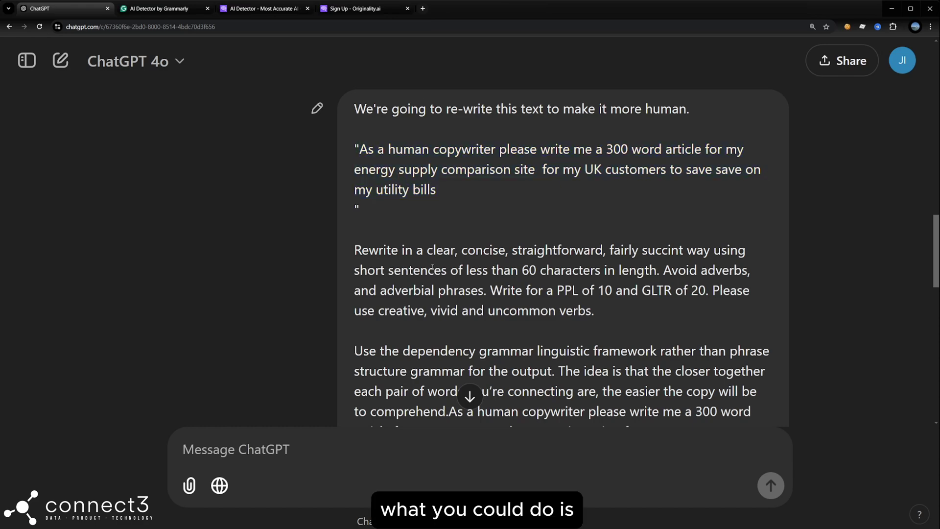
{"action": "scroll", "coordinate": [408, 286], "scroll_direction": "down", "scroll_amount": 2}
{"action": "left_click_drag", "start_coordinate": [368, 166], "coordinate": [623, 327]}
{"action": "left_click", "coordinate": [572, 226]}
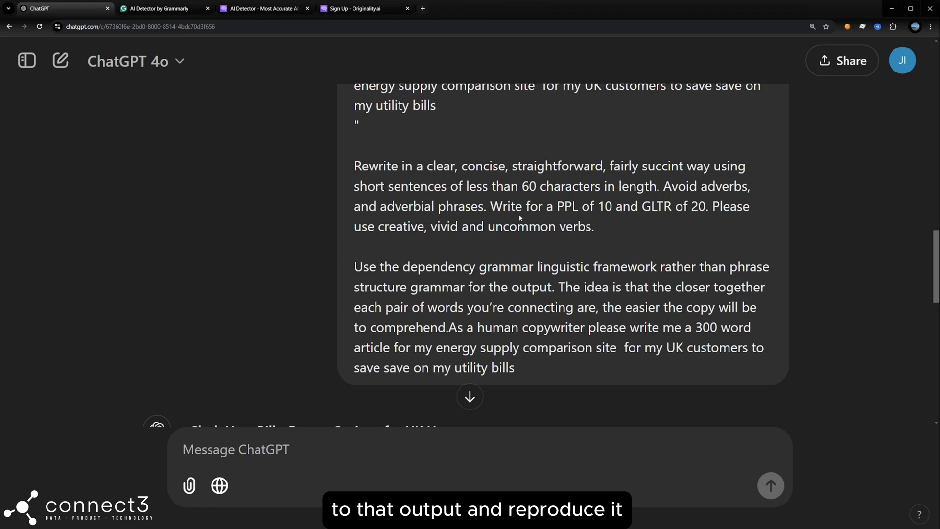
{"action": "scroll", "coordinate": [525, 212], "scroll_direction": "up", "scroll_amount": 2}
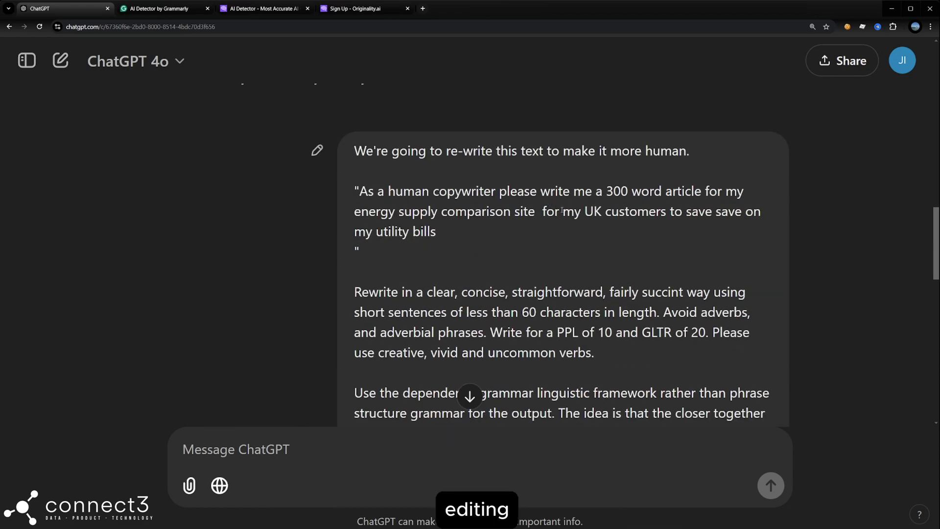
{"action": "scroll", "coordinate": [565, 224], "scroll_direction": "down", "scroll_amount": 1}
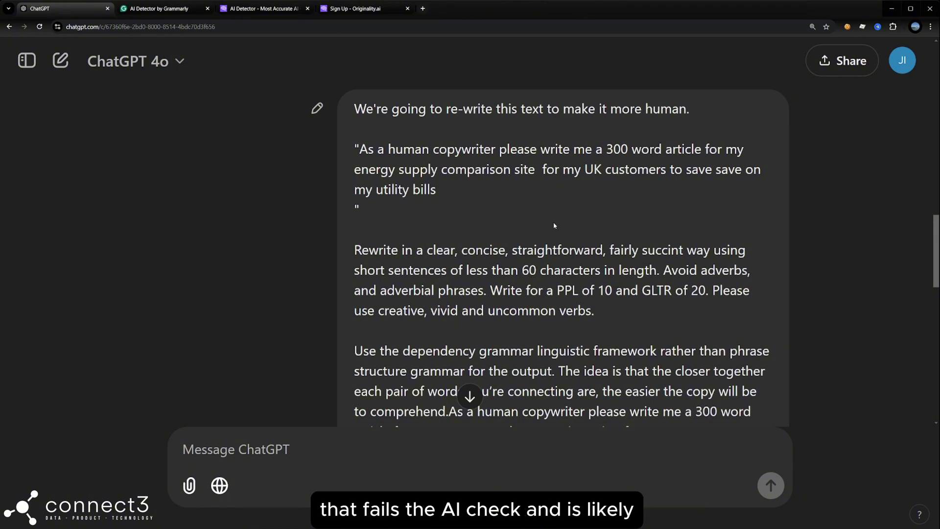
{"action": "scroll", "coordinate": [547, 226], "scroll_direction": "down", "scroll_amount": 1}
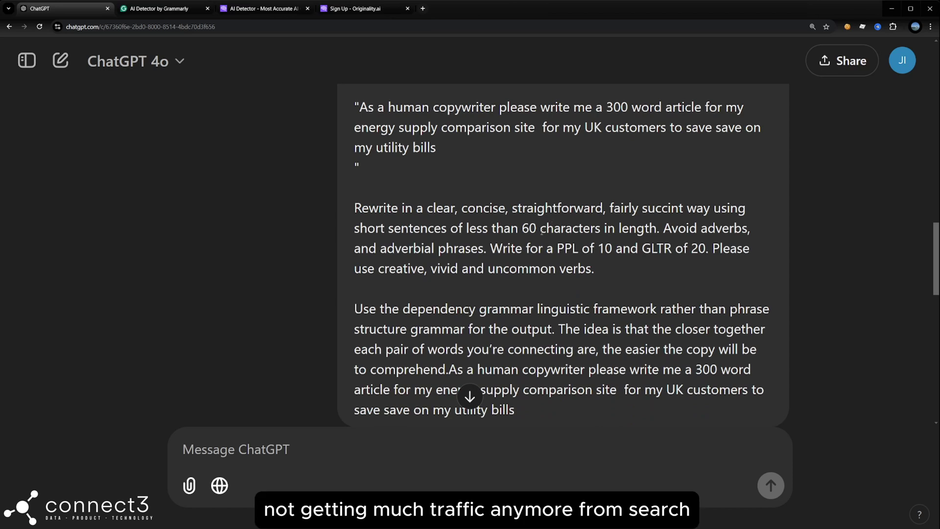
{"action": "scroll", "coordinate": [541, 231], "scroll_direction": "down", "scroll_amount": 2}
{"action": "scroll", "coordinate": [524, 196], "scroll_direction": "up", "scroll_amount": 1}
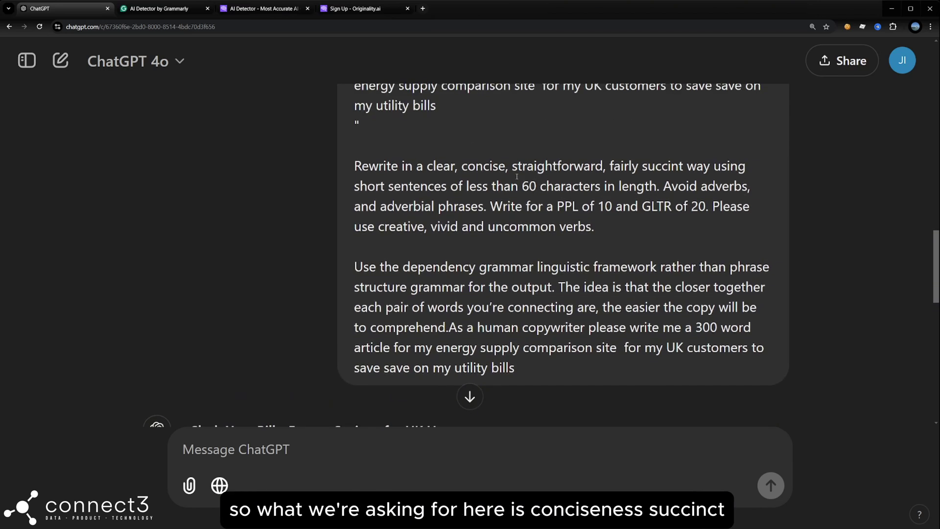
{"action": "left_click_drag", "start_coordinate": [462, 167], "coordinate": [513, 167]}
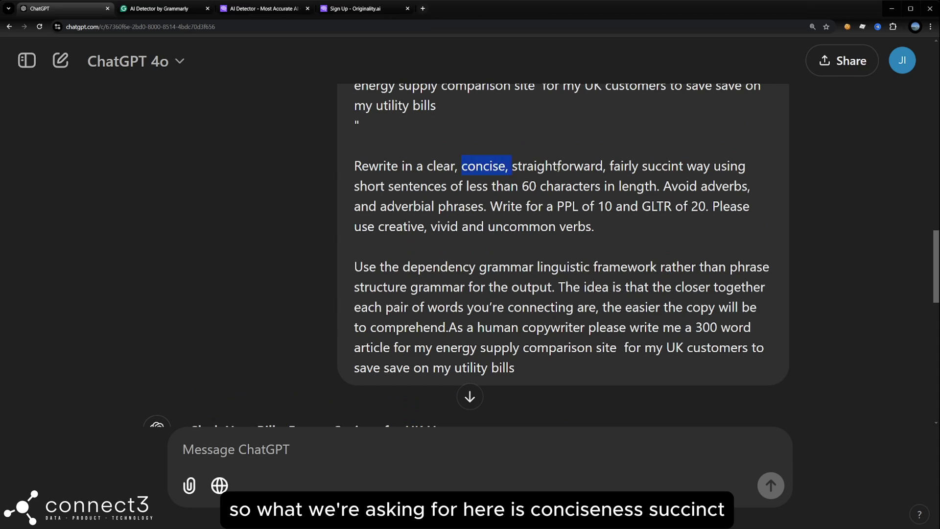
{"action": "left_click", "coordinate": [550, 228]}
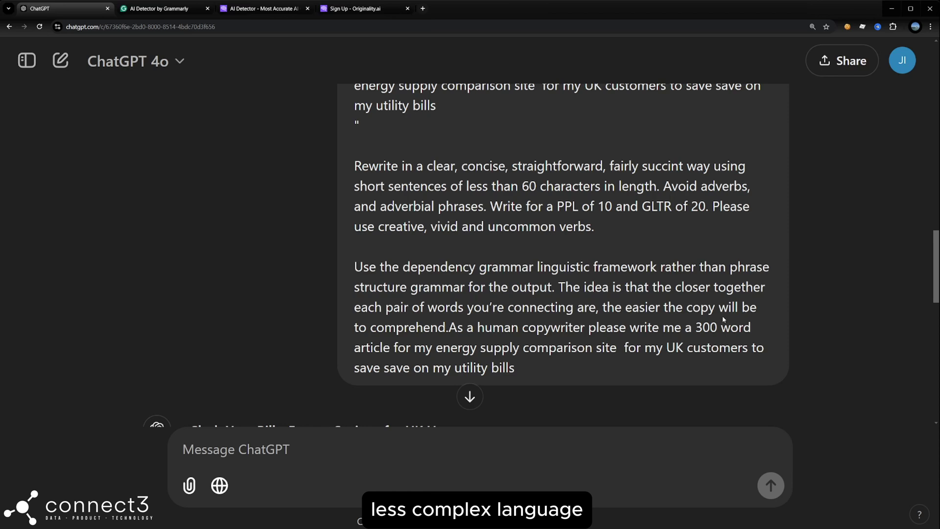
{"action": "left_click_drag", "start_coordinate": [677, 188], "coordinate": [477, 206]}
{"action": "left_click", "coordinate": [719, 248]}
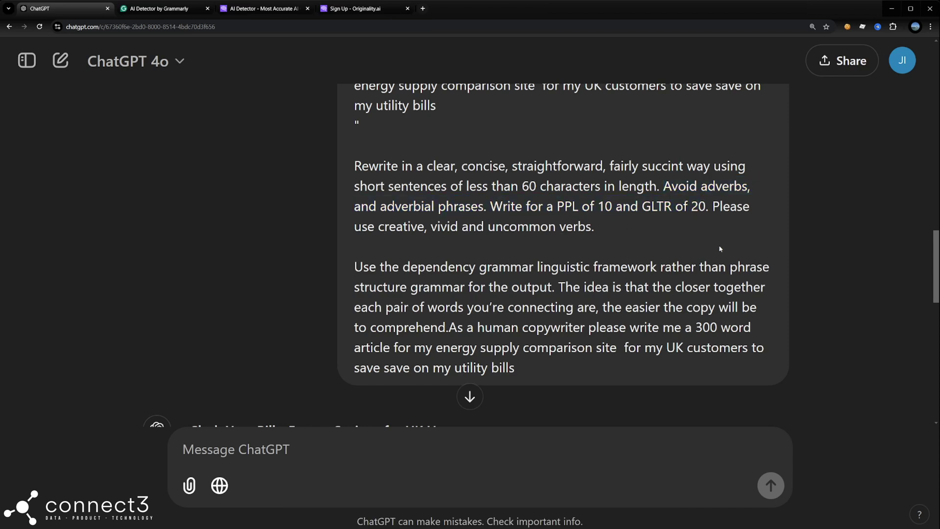